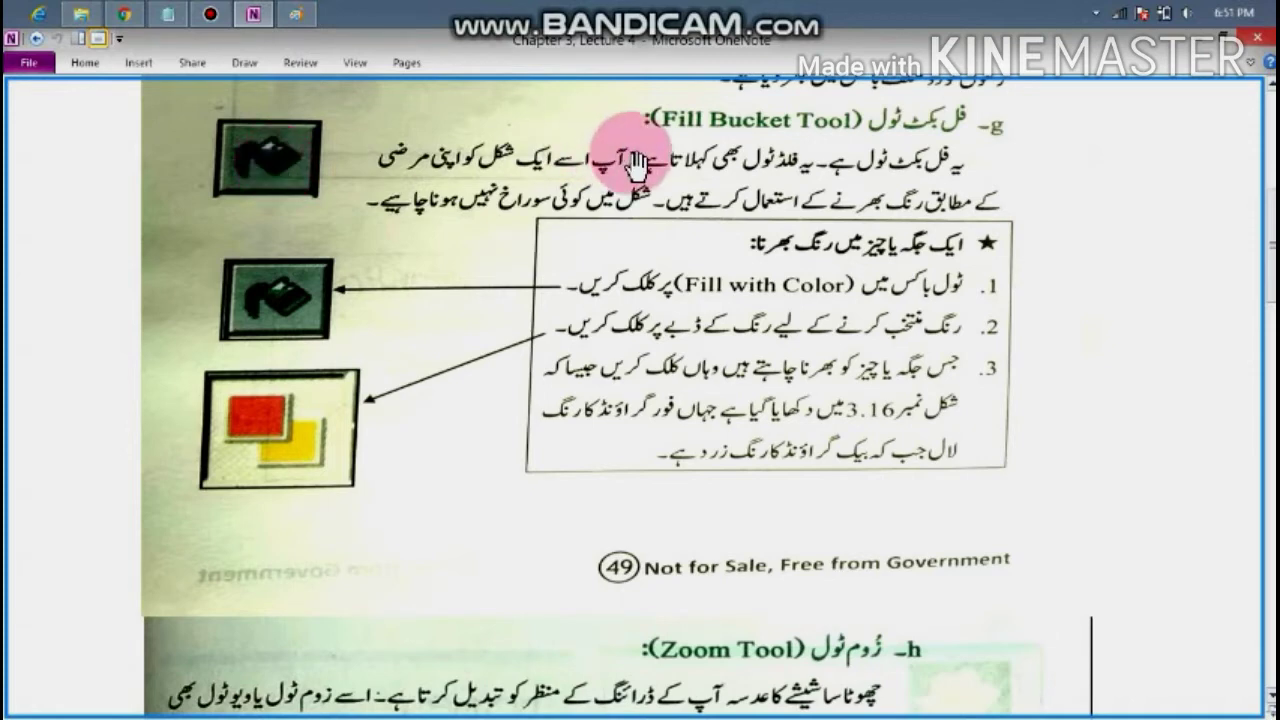
Scroll the OneNote page down past the Fill Bucket Tool steps to the Zoom Tool section.
{"action": "scroll", "coordinate": [763, 360], "scroll_direction": "down", "scroll_amount": 1}
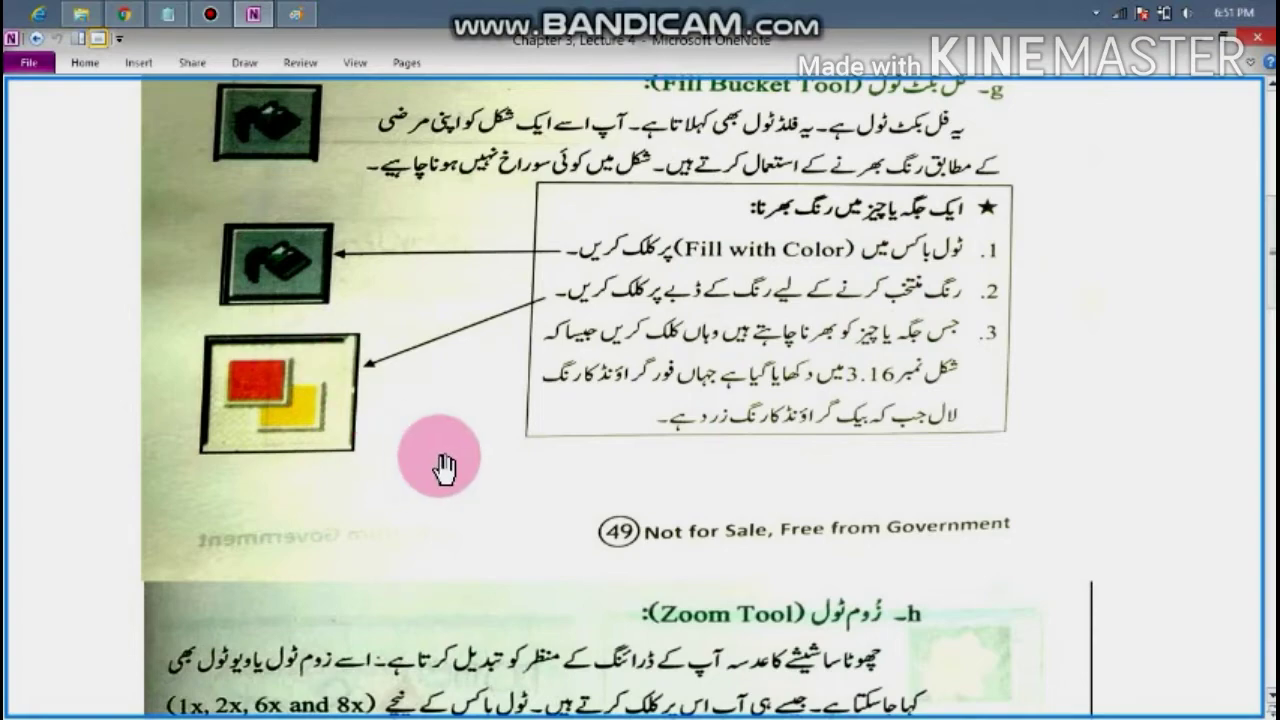
{"action": "scroll", "coordinate": [443, 463], "scroll_direction": "down", "scroll_amount": 6}
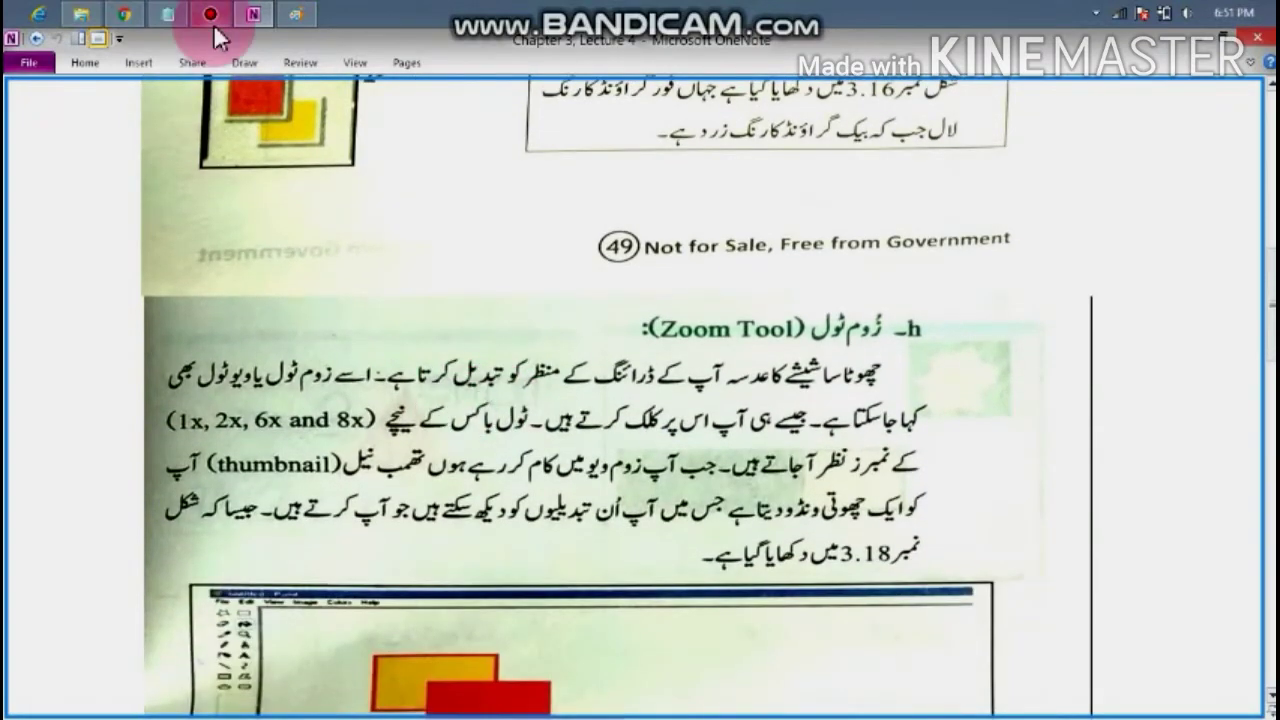
Start a new blank Paint canvas, discarding the old scribble drawing without saving.
{"action": "left_click", "coordinate": [294, 15]}
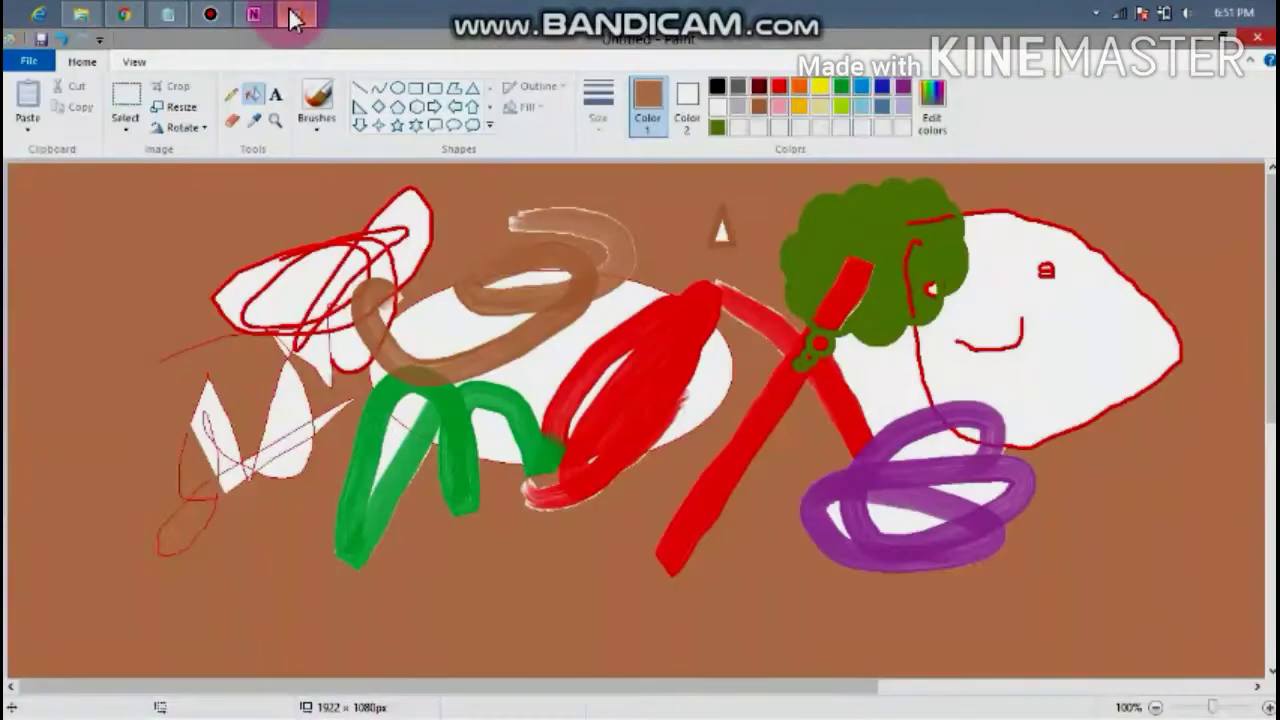
{"action": "left_click", "coordinate": [27, 60]}
{"action": "left_click", "coordinate": [50, 95]}
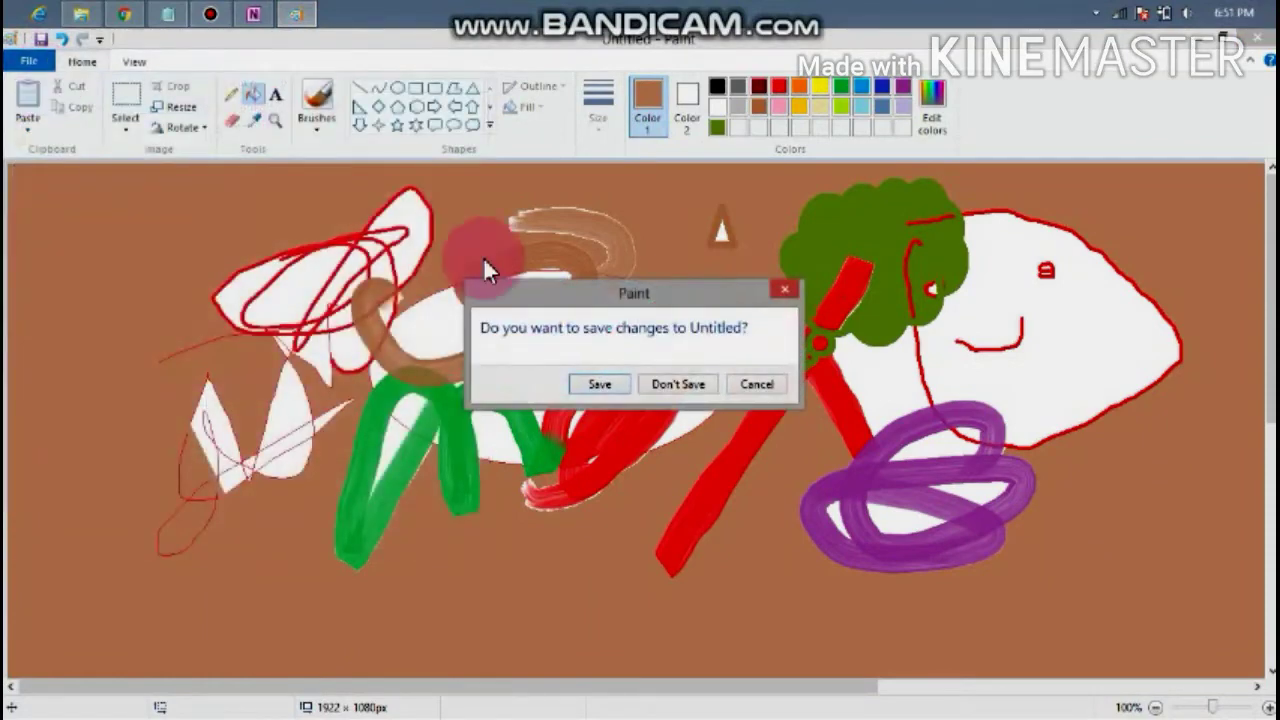
{"action": "left_click", "coordinate": [680, 384]}
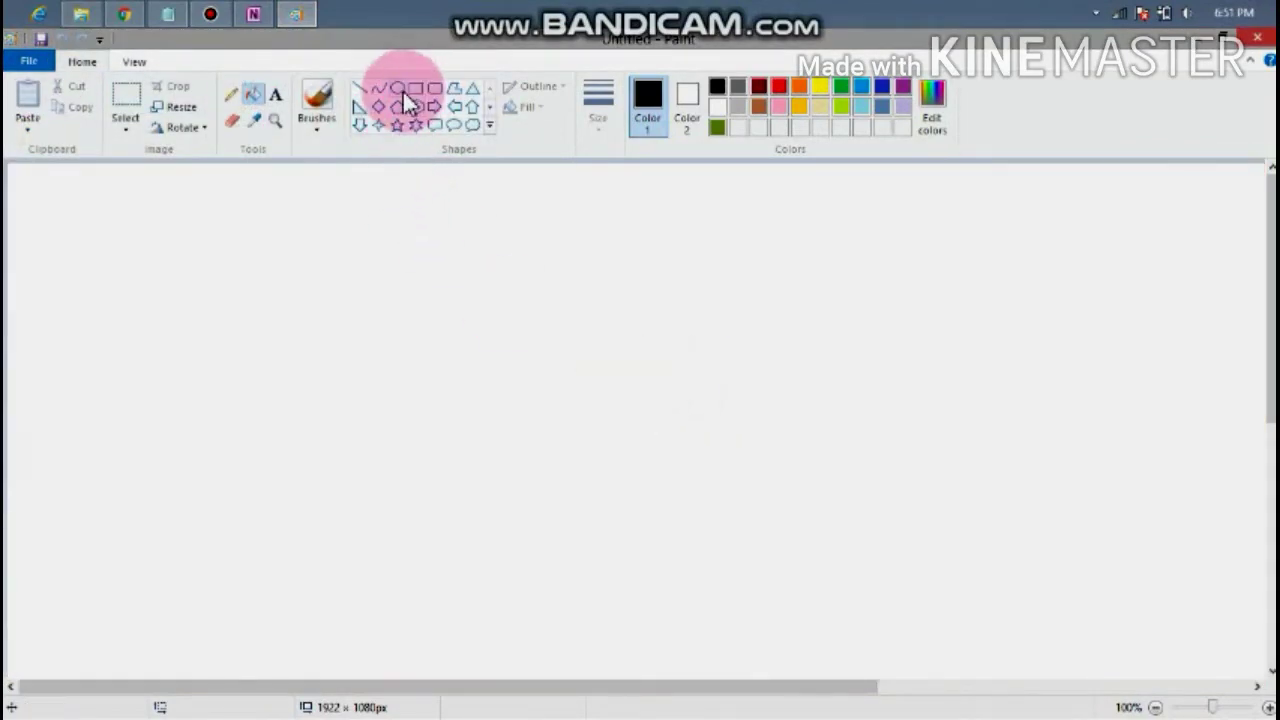
Draw a large six-pointed star near the canvas centre with a blue outline.
{"action": "left_click", "coordinate": [414, 123]}
{"action": "mouse_move", "coordinate": [498, 254]}
{"action": "left_mouse_down"}
{"action": "mouse_move", "coordinate": [557, 274]}
{"action": "mouse_move", "coordinate": [839, 563]}
{"action": "left_mouse_up"}
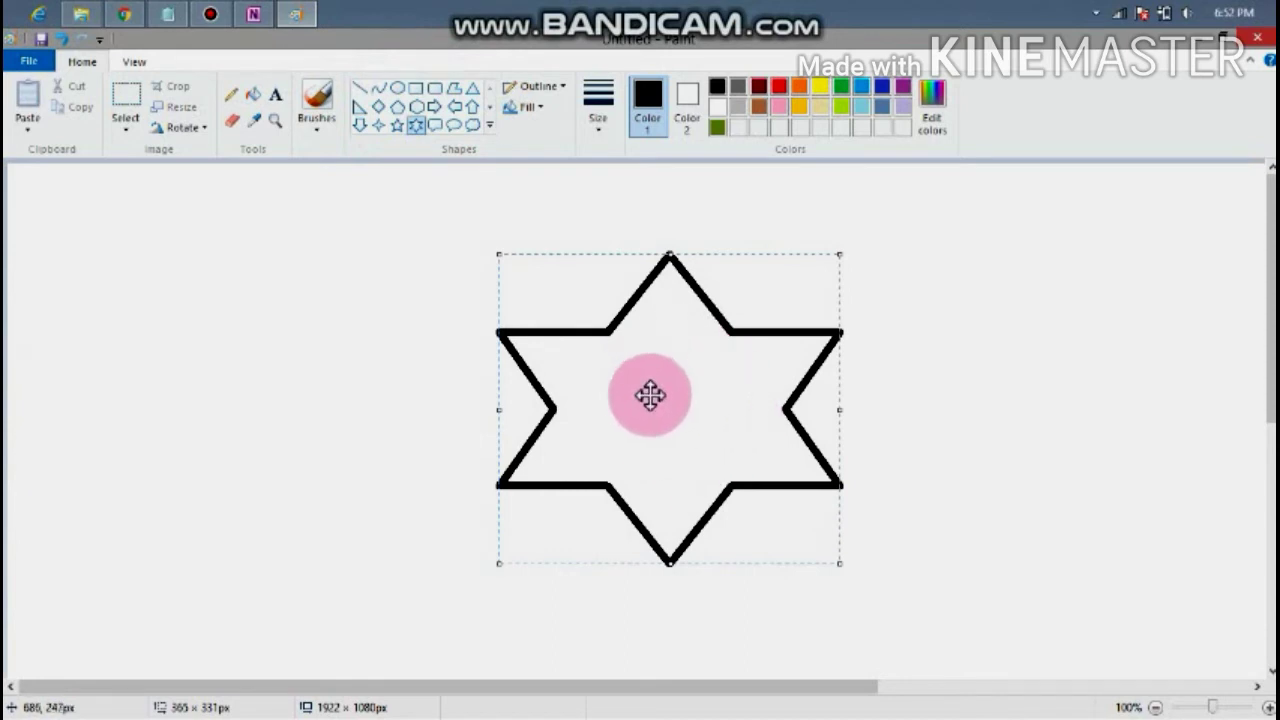
{"action": "left_click", "coordinate": [866, 85]}
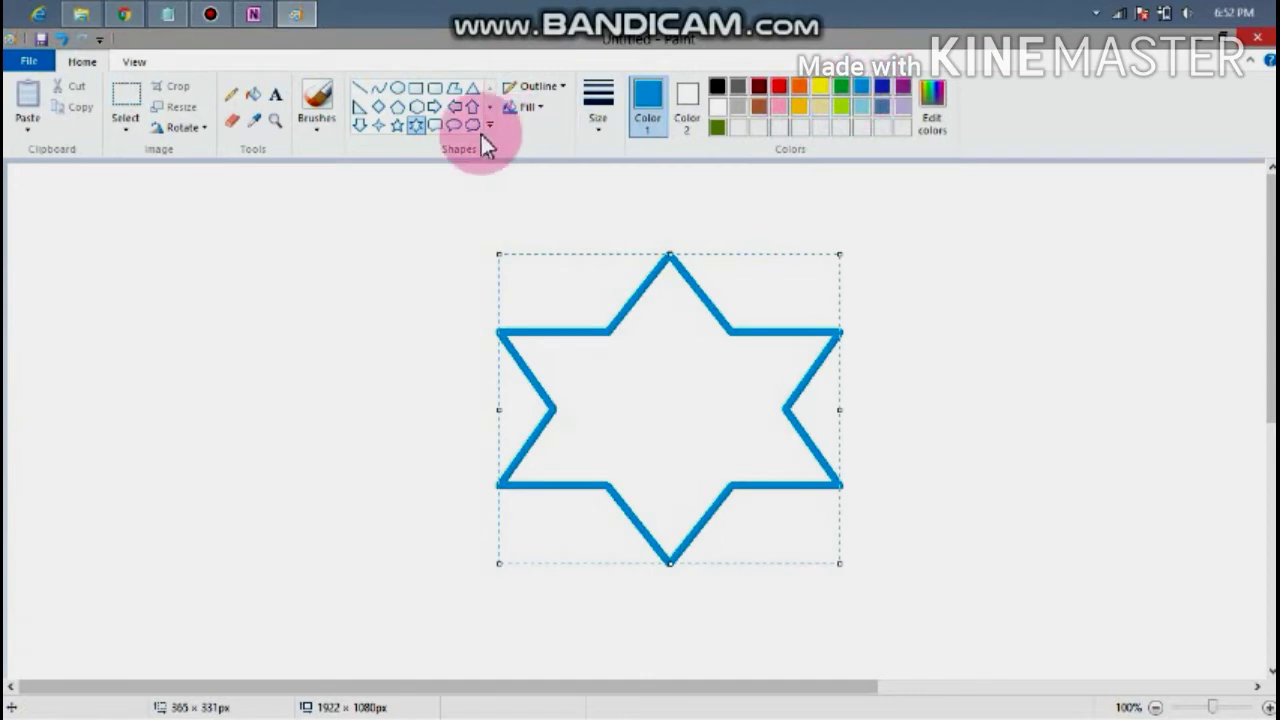
{"action": "left_click", "coordinate": [254, 94]}
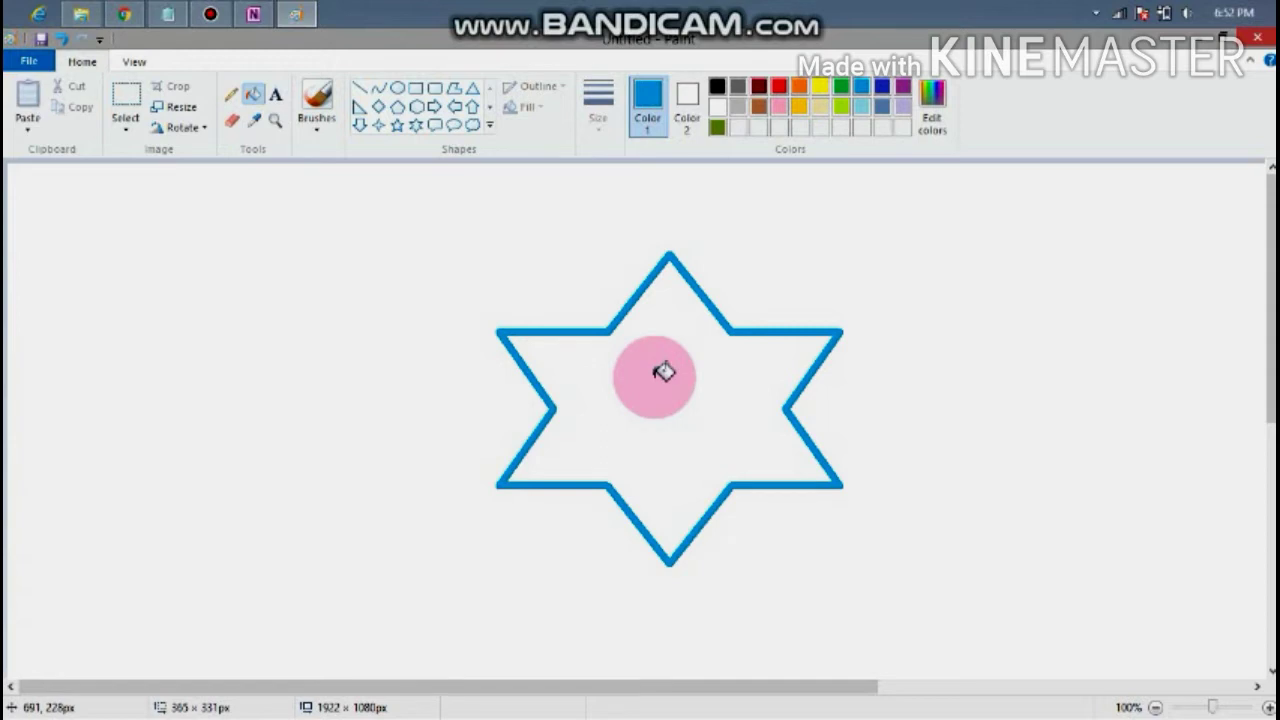
Fill the star's interior solid orange.
{"action": "left_click", "coordinate": [663, 372]}
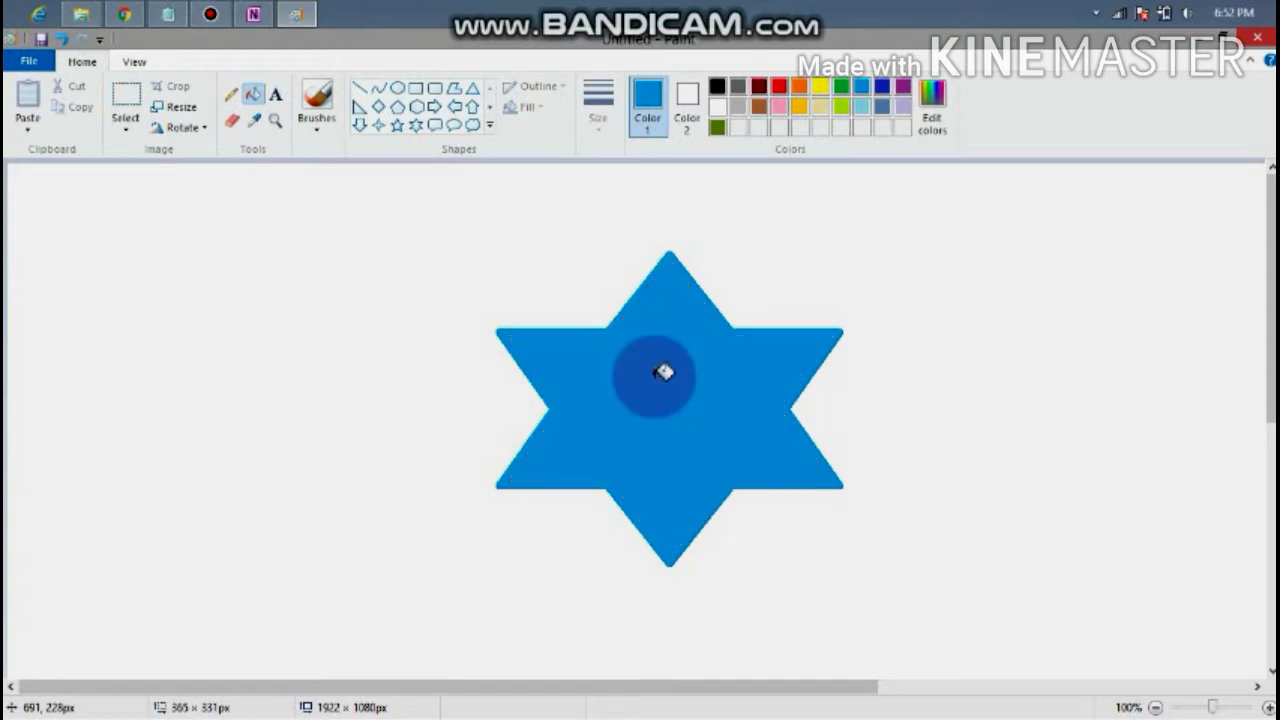
{"action": "left_click", "coordinate": [798, 86]}
{"action": "left_click", "coordinate": [650, 363]}
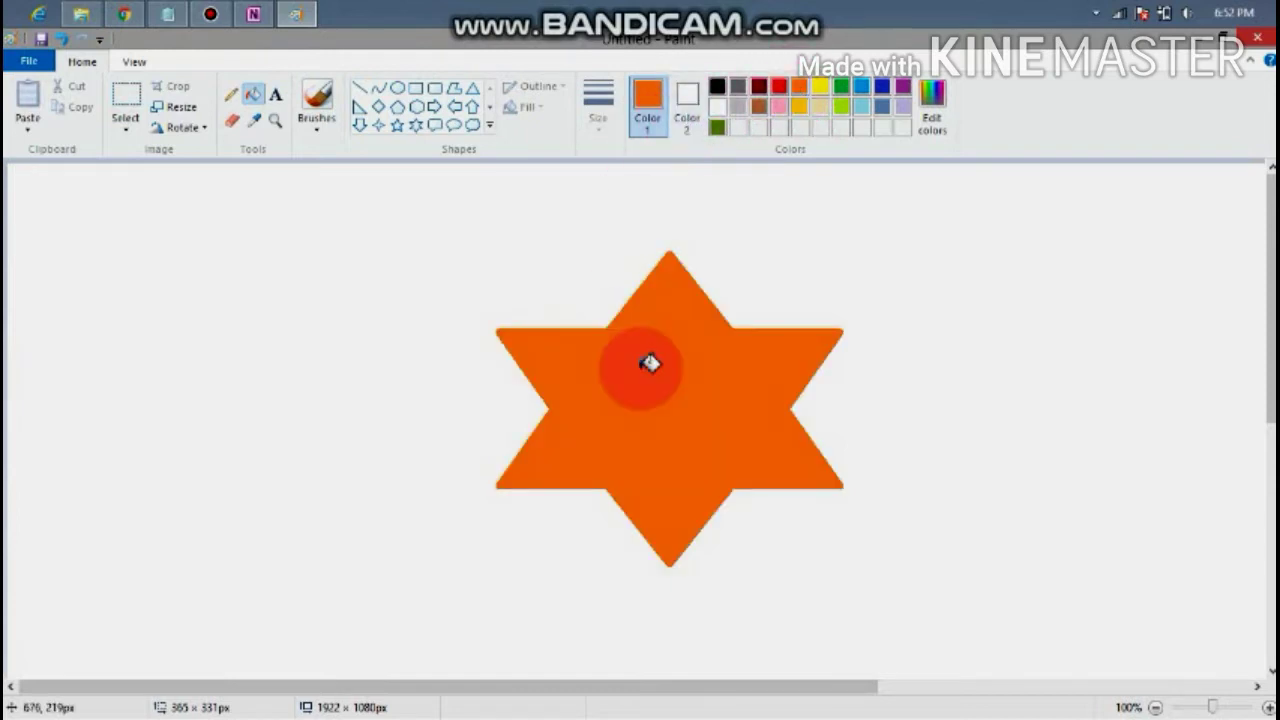
Read further down the OneNote notes, then bring up Paint's View zoom options.
{"action": "left_click", "coordinate": [292, 20]}
{"action": "scroll", "coordinate": [500, 400], "scroll_direction": "down", "scroll_amount": 3}
{"action": "scroll", "coordinate": [530, 330], "scroll_direction": "down", "scroll_amount": 1}
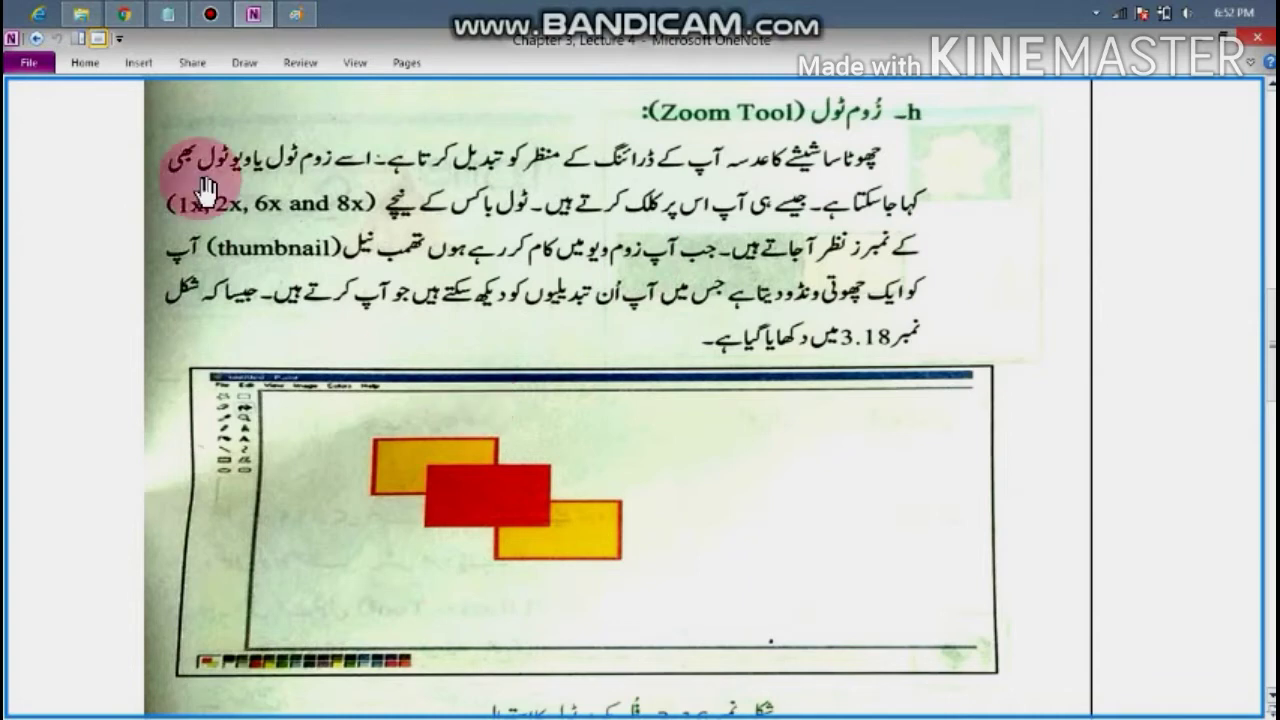
{"action": "left_click", "coordinate": [292, 20]}
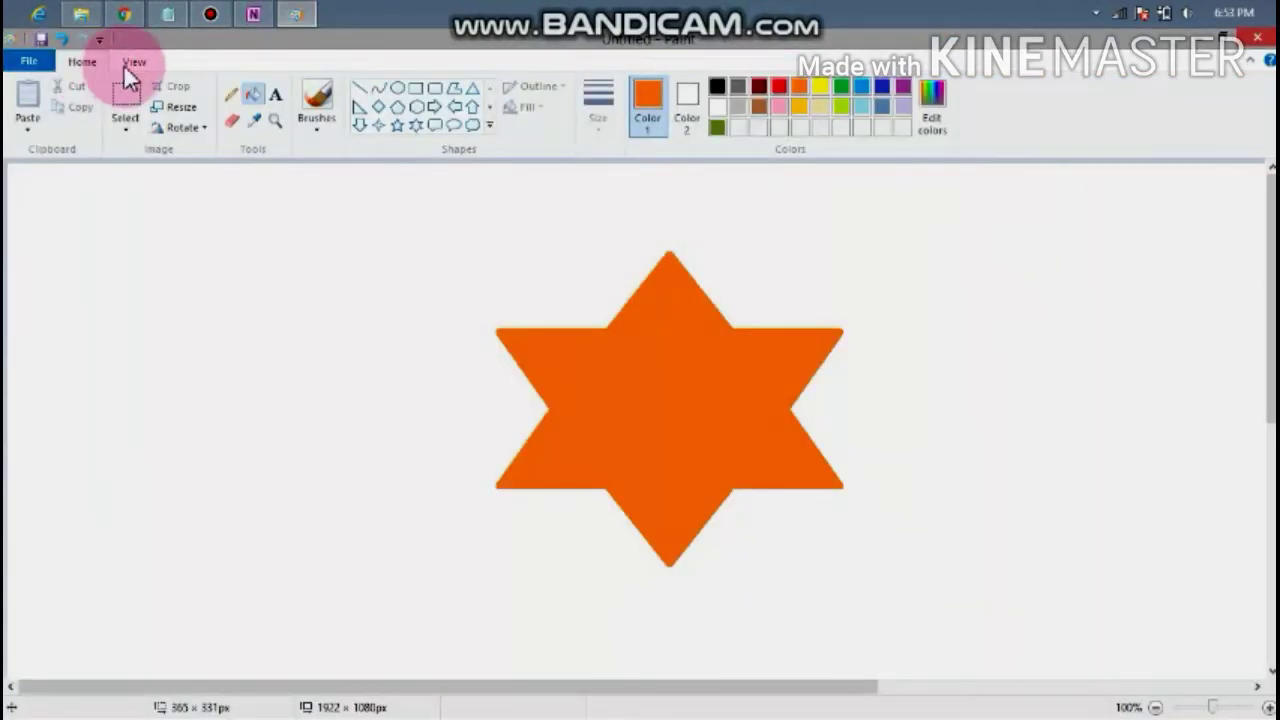
{"action": "left_click", "coordinate": [131, 61]}
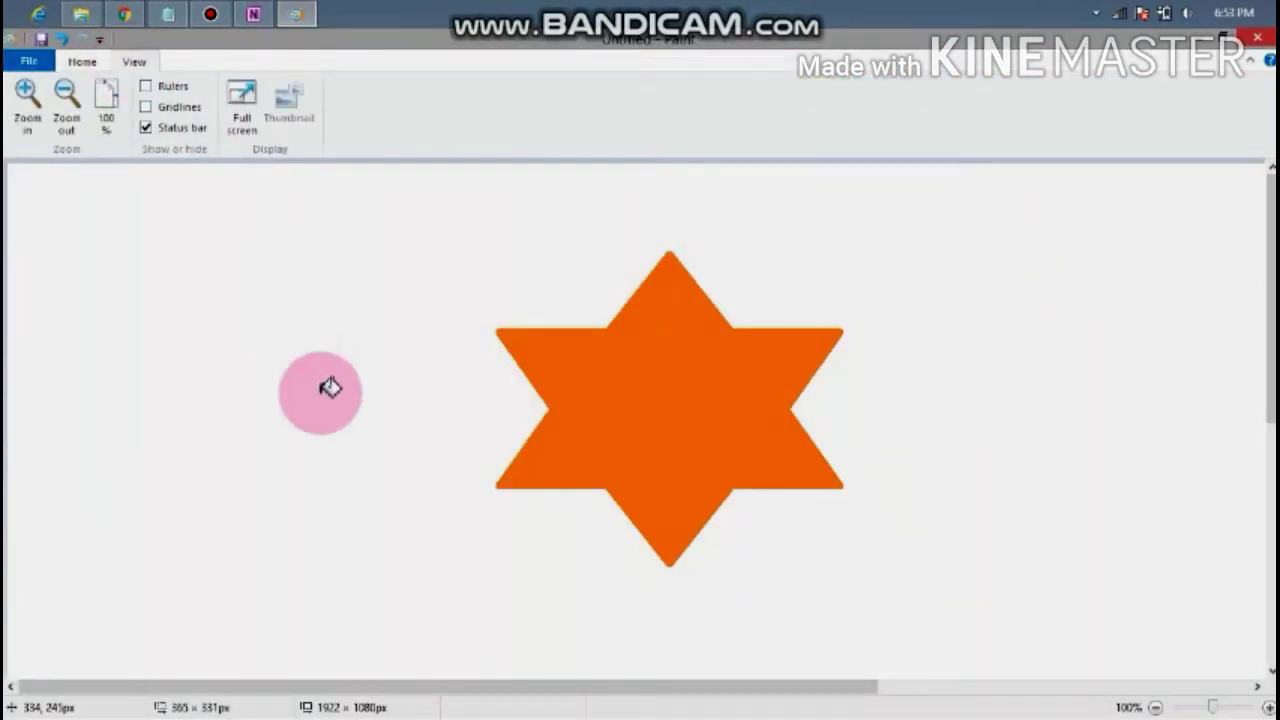
{"action": "left_click", "coordinate": [26, 104]}
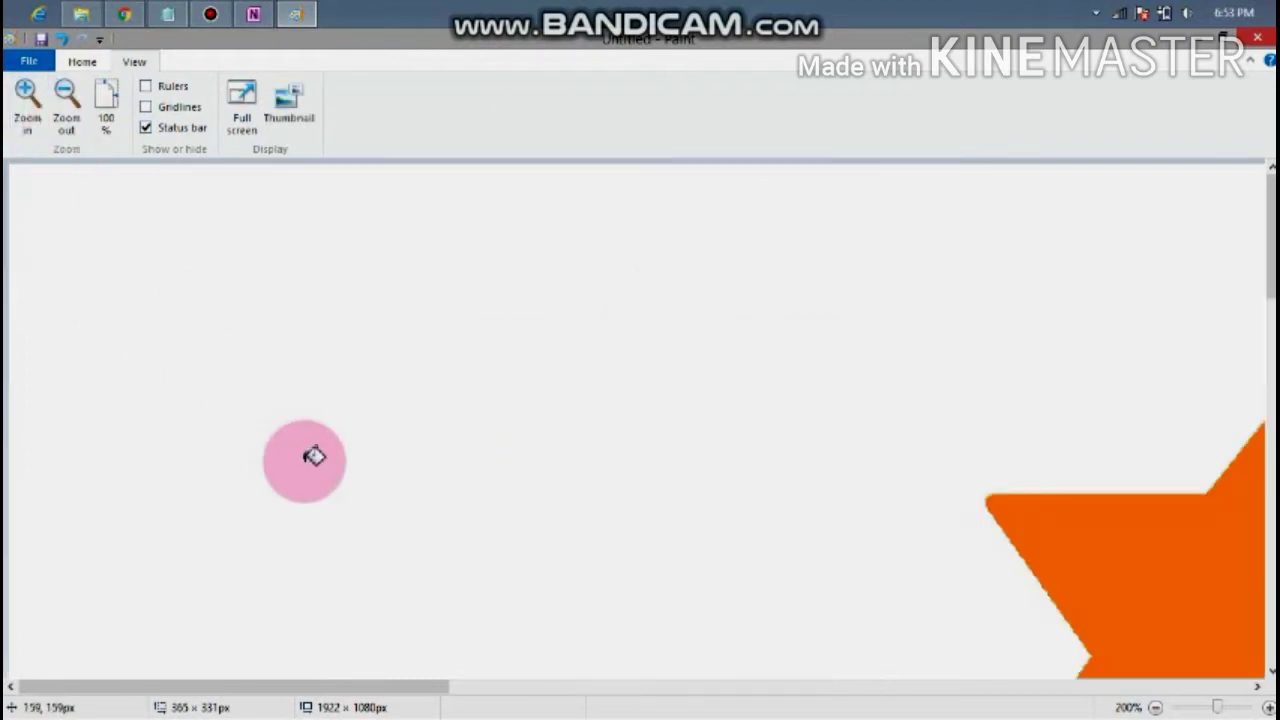
{"action": "left_click_drag", "start_coordinate": [401, 690], "coordinate": [697, 712]}
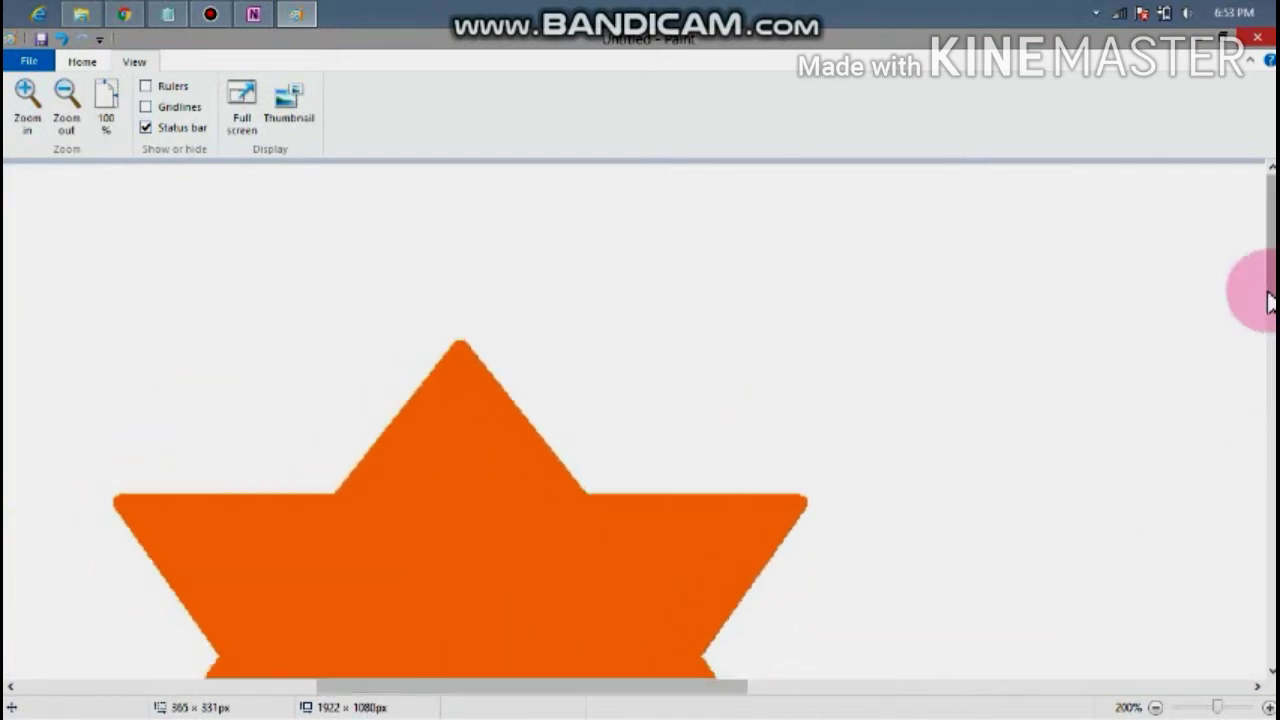
{"action": "left_click_drag", "start_coordinate": [1273, 277], "coordinate": [1272, 343]}
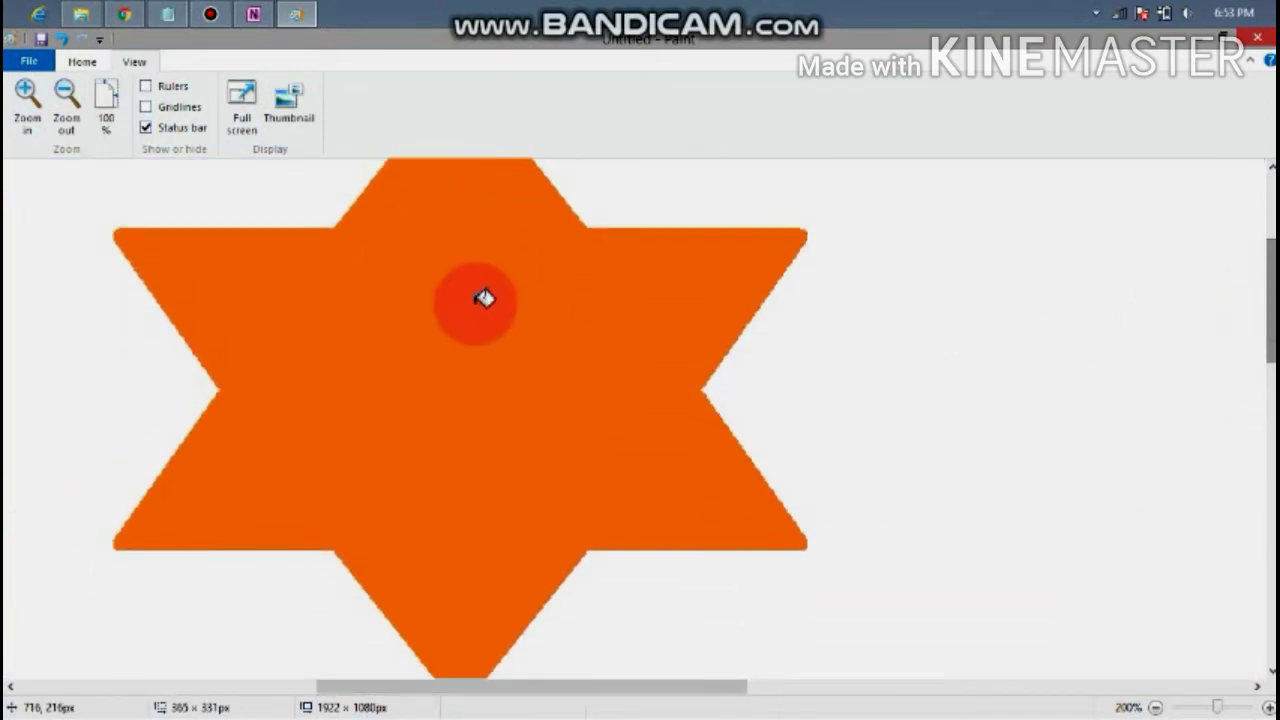
{"action": "left_click", "coordinate": [68, 99]}
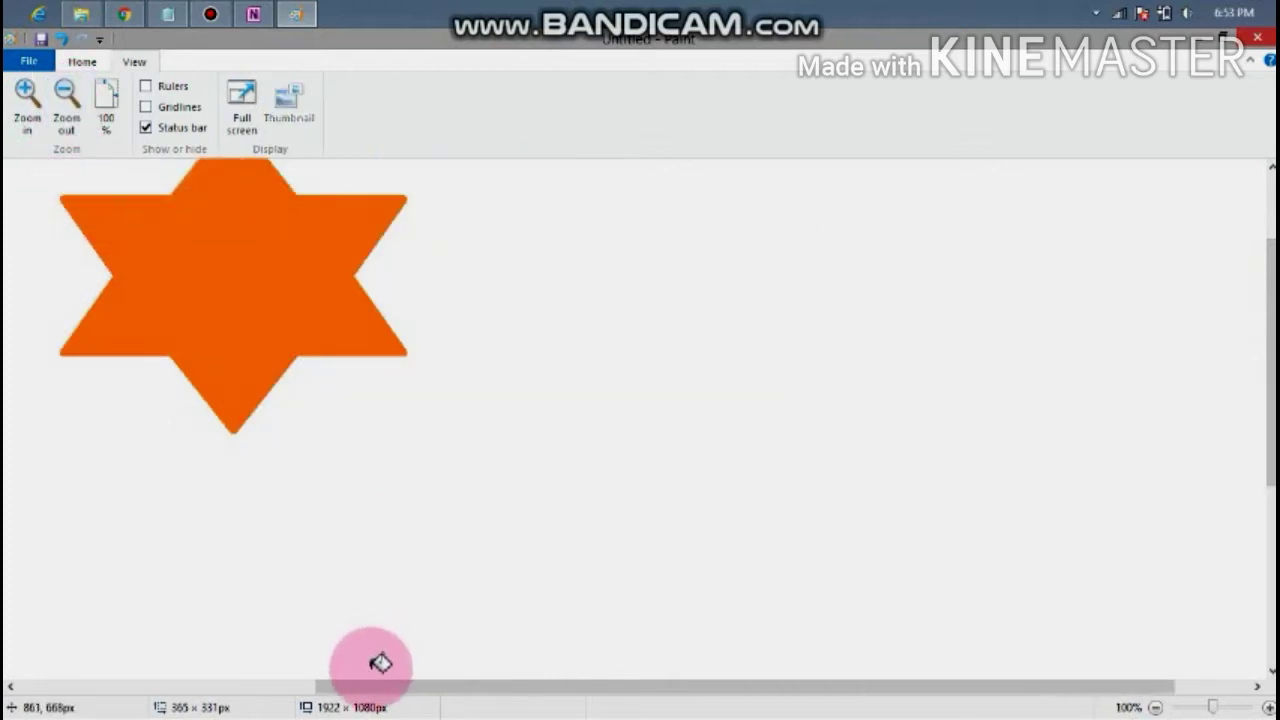
{"action": "left_click_drag", "start_coordinate": [367, 687], "coordinate": [194, 678]}
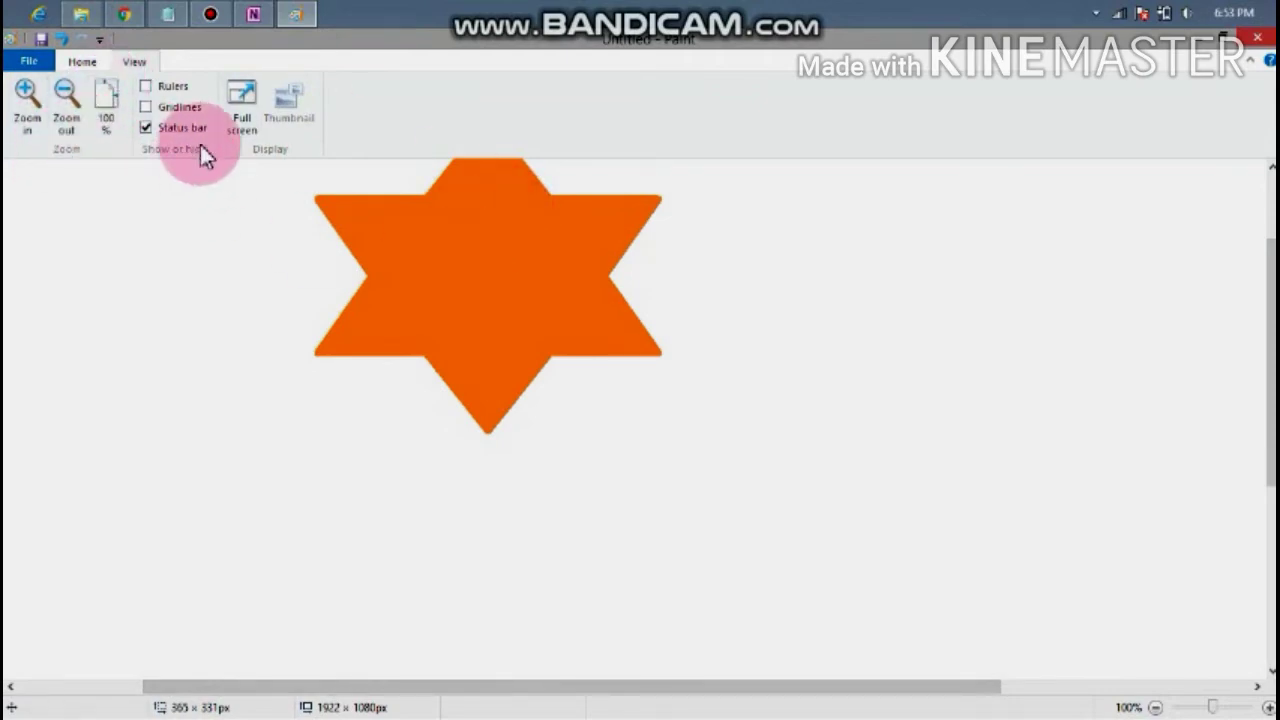
{"action": "left_click", "coordinate": [290, 20]}
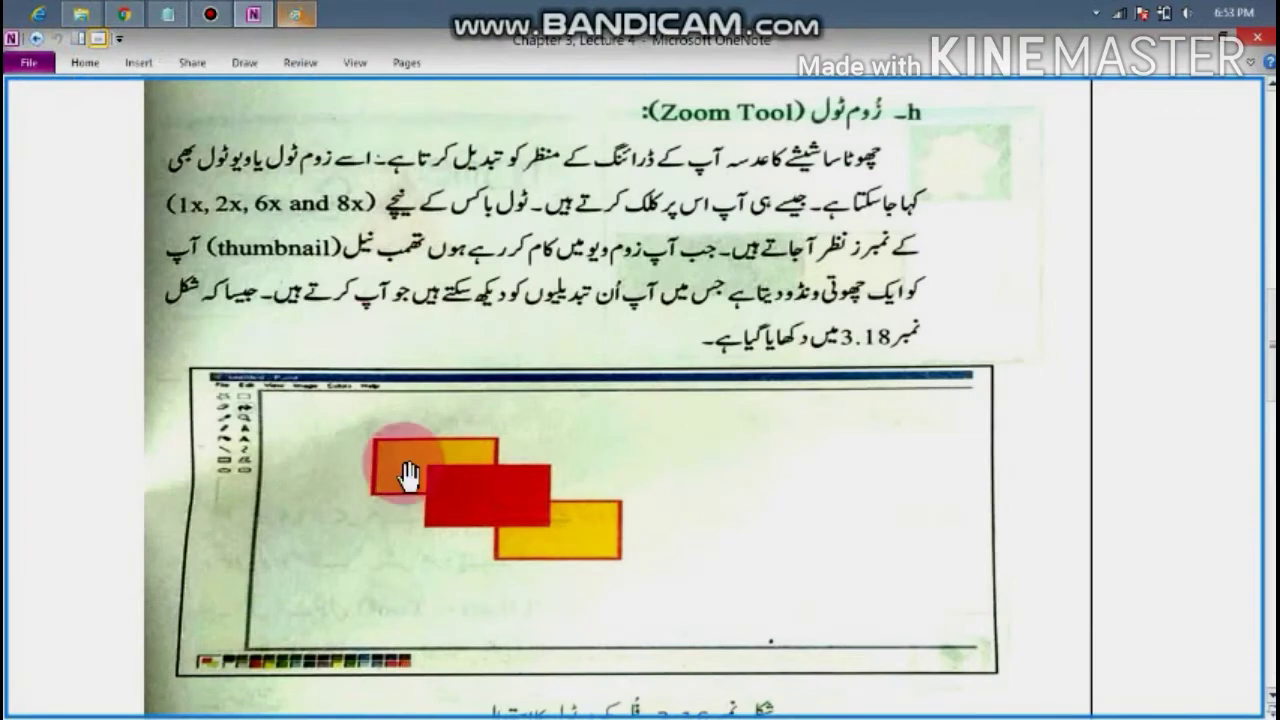
Scroll OneNote past the Zoom Tool section to the Eraser Tool's four numbered steps on page 51.
{"action": "scroll", "coordinate": [490, 413], "scroll_direction": "down", "scroll_amount": 3}
{"action": "scroll", "coordinate": [490, 400], "scroll_direction": "down", "scroll_amount": 3}
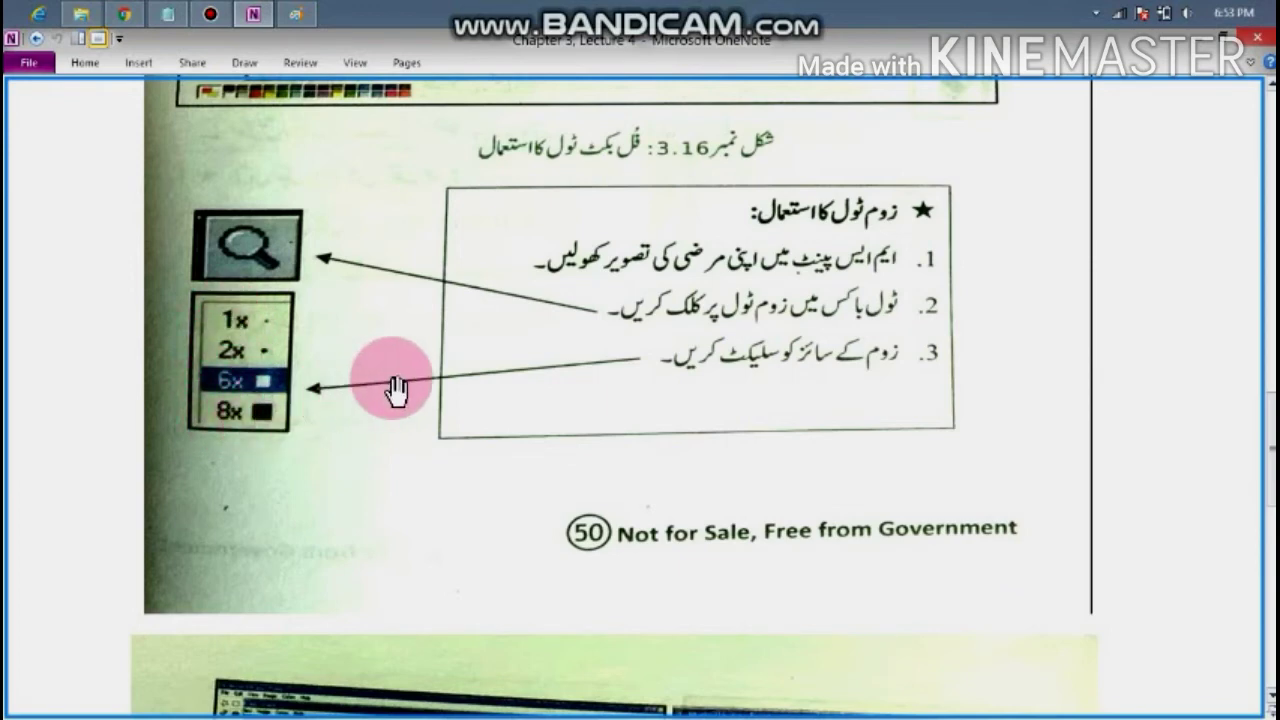
{"action": "scroll", "coordinate": [586, 400], "scroll_direction": "down", "scroll_amount": 5}
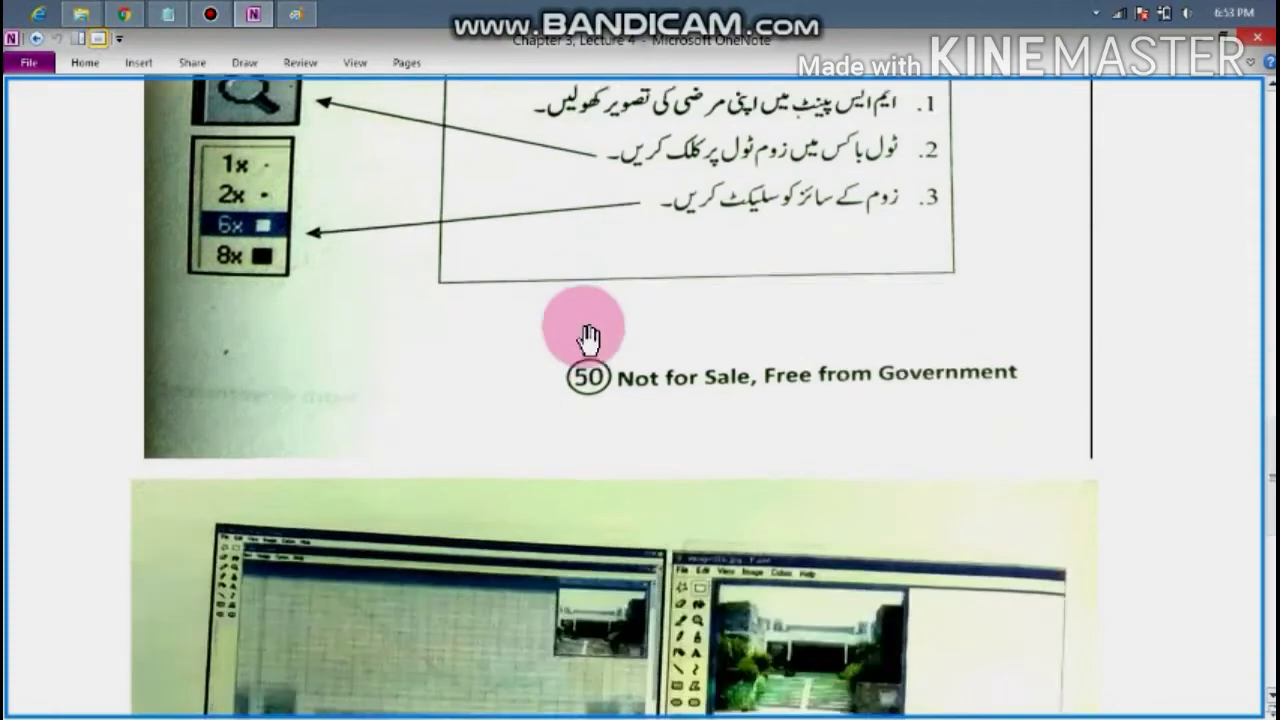
{"action": "scroll", "coordinate": [560, 500], "scroll_direction": "down", "scroll_amount": 5}
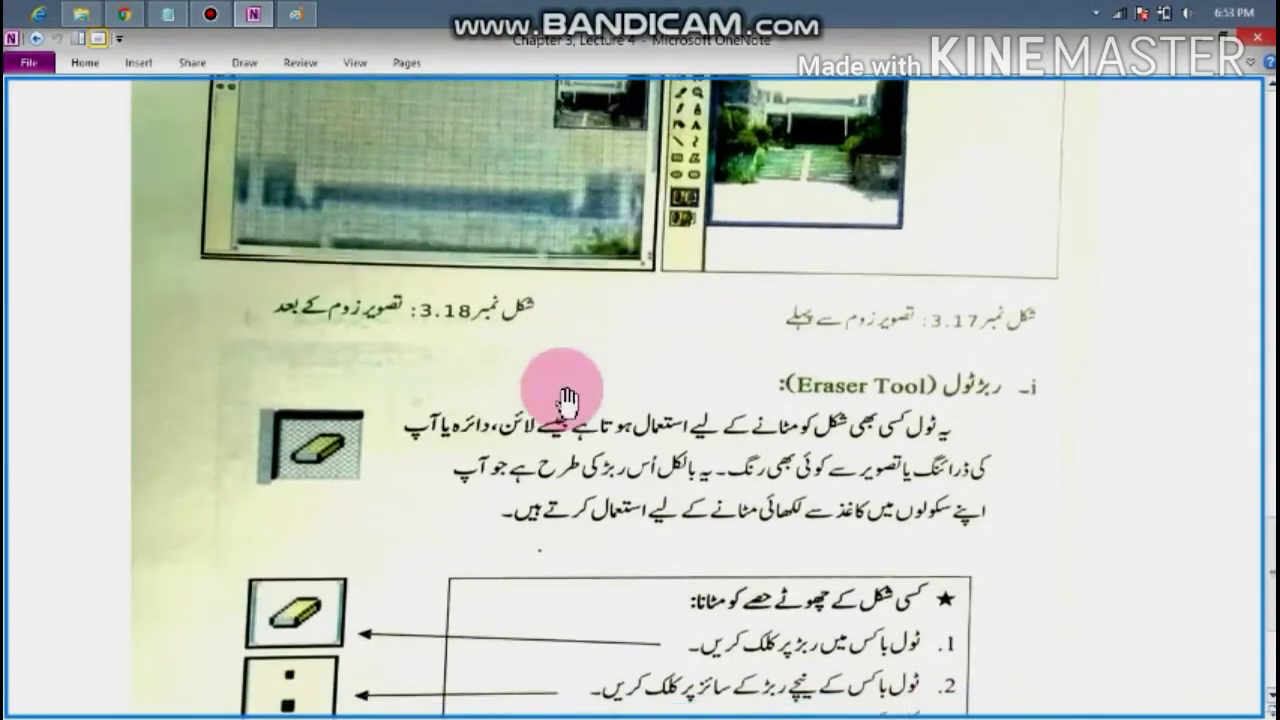
{"action": "scroll", "coordinate": [660, 320], "scroll_direction": "down", "scroll_amount": 1}
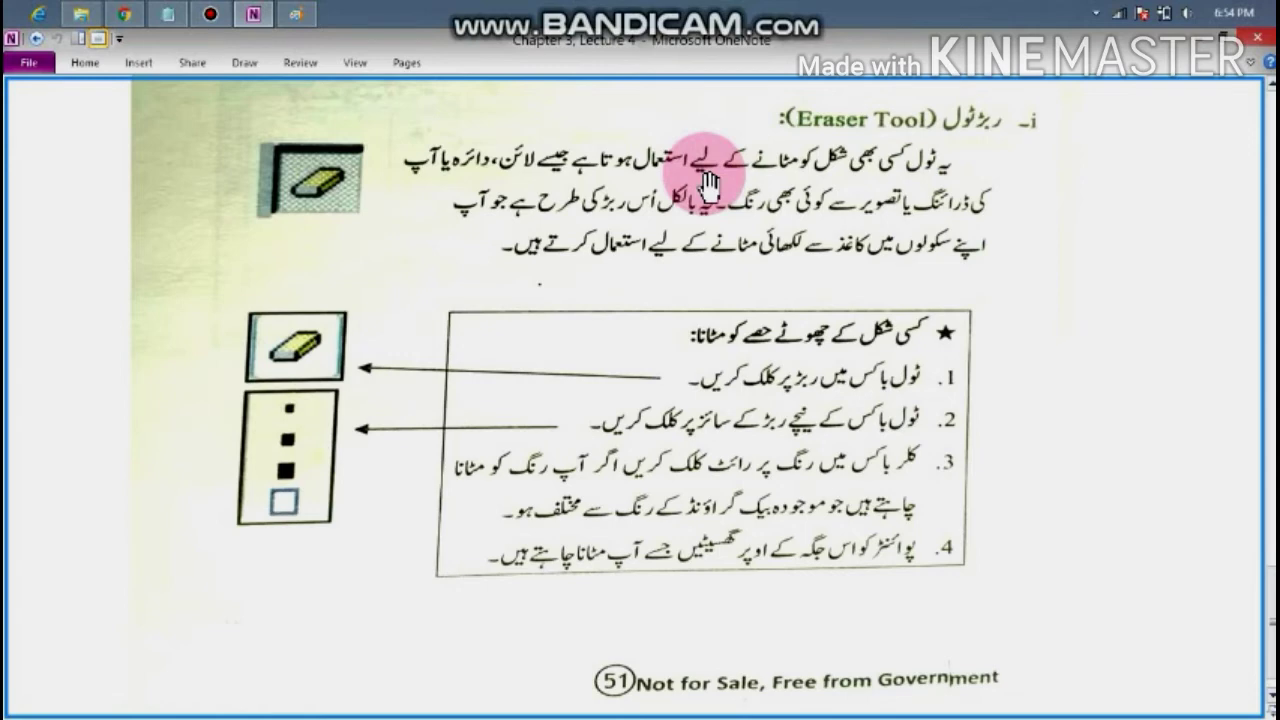
Paint a dark green brush loop beside the orange star's right tip.
{"action": "left_click", "coordinate": [292, 18]}
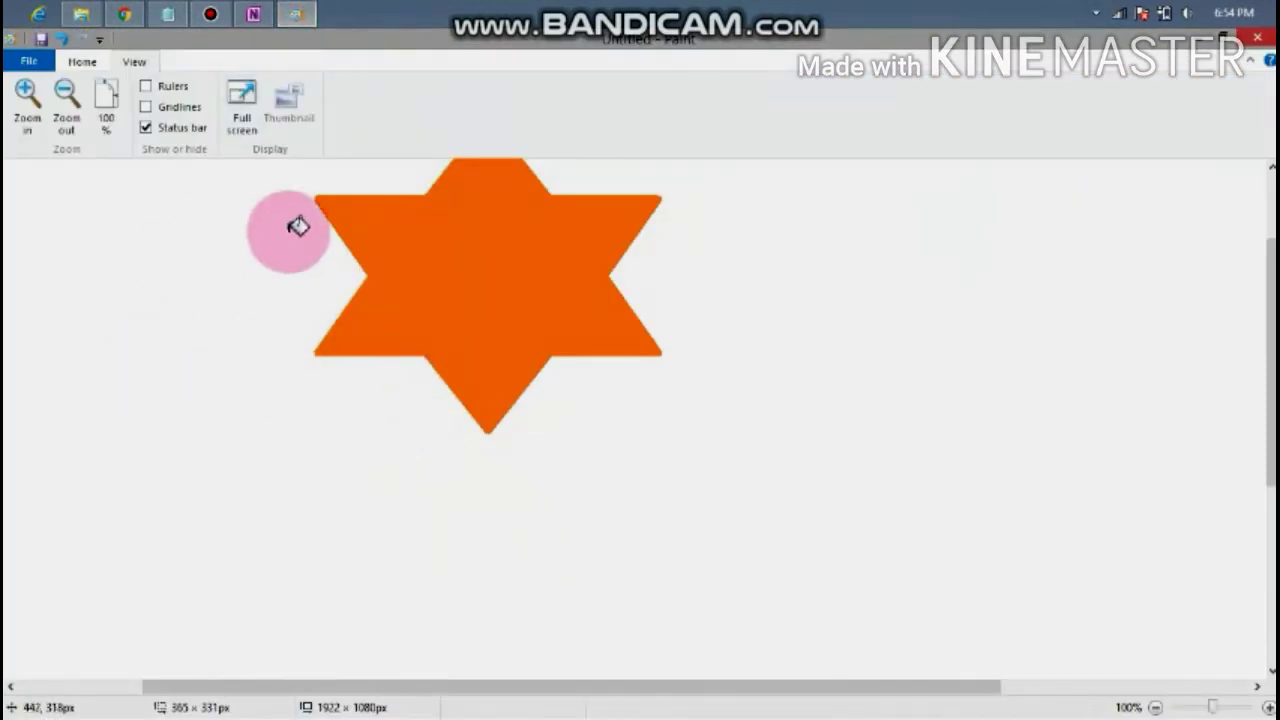
{"action": "left_click", "coordinate": [80, 64]}
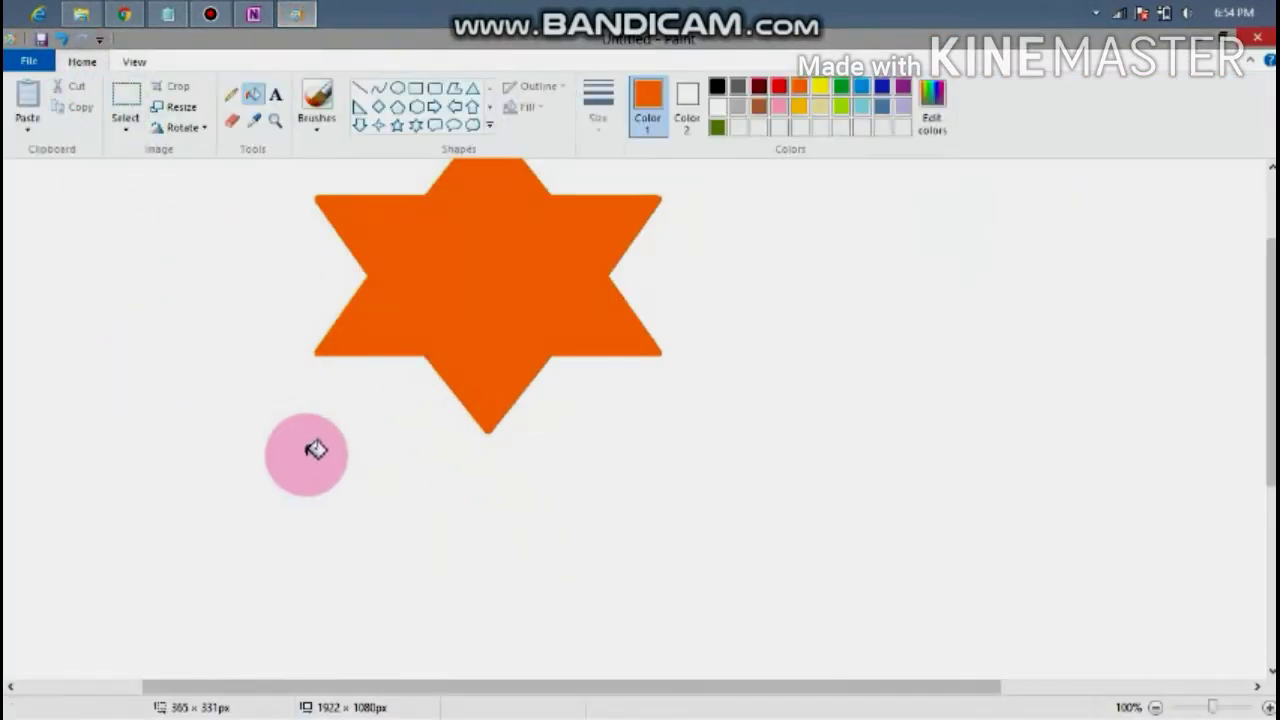
{"action": "left_click", "coordinate": [318, 122]}
{"action": "left_click", "coordinate": [312, 196]}
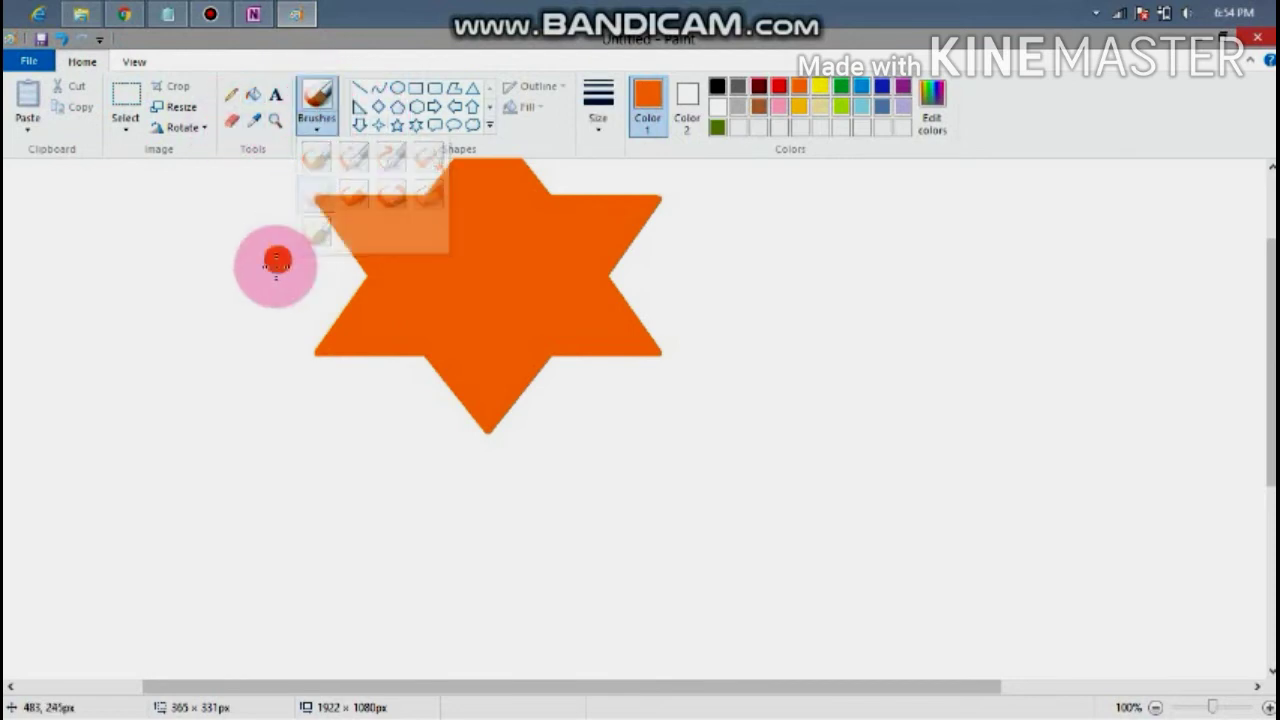
{"action": "left_click", "coordinate": [719, 127]}
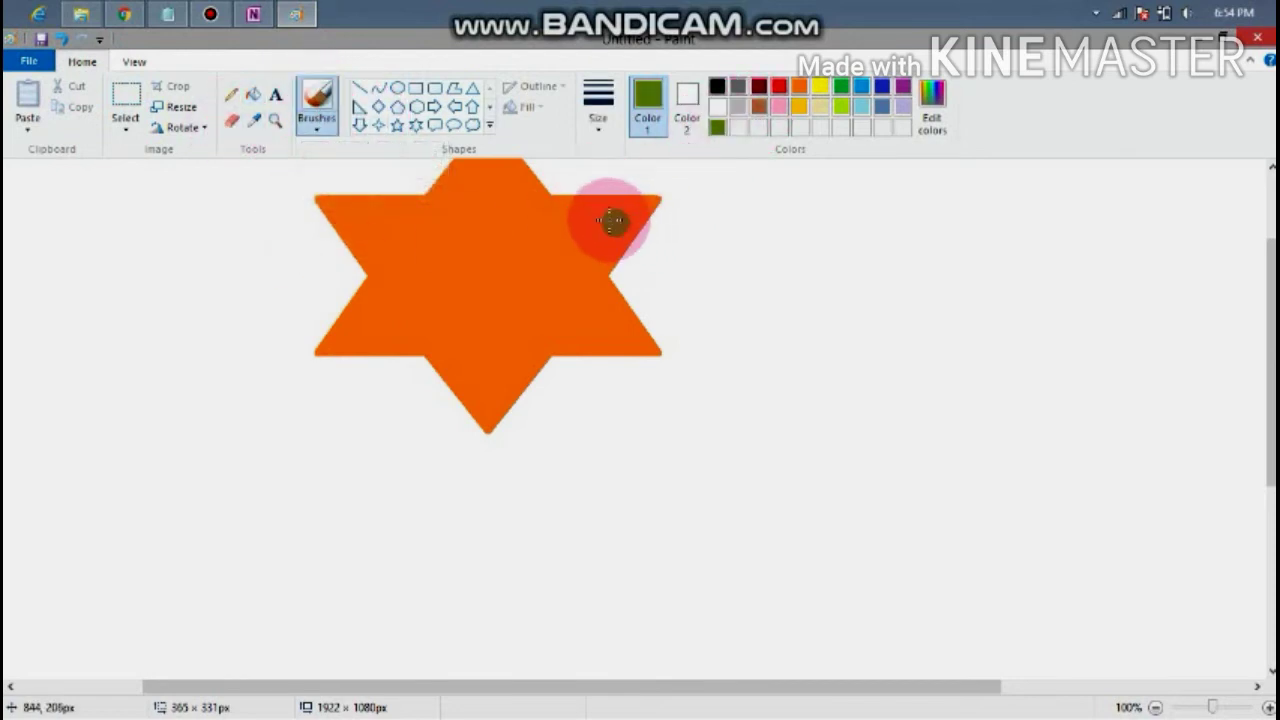
{"action": "mouse_move", "coordinate": [596, 210]}
{"action": "left_mouse_down"}
{"action": "mouse_move", "coordinate": [687, 250]}
{"action": "mouse_move", "coordinate": [705, 241]}
{"action": "mouse_move", "coordinate": [739, 268]}
{"action": "mouse_move", "coordinate": [744, 189]}
{"action": "mouse_move", "coordinate": [746, 258]}
{"action": "mouse_move", "coordinate": [720, 243]}
{"action": "left_mouse_up"}
Erase most of the green loop with the widest eraser size.
{"action": "left_click", "coordinate": [232, 119]}
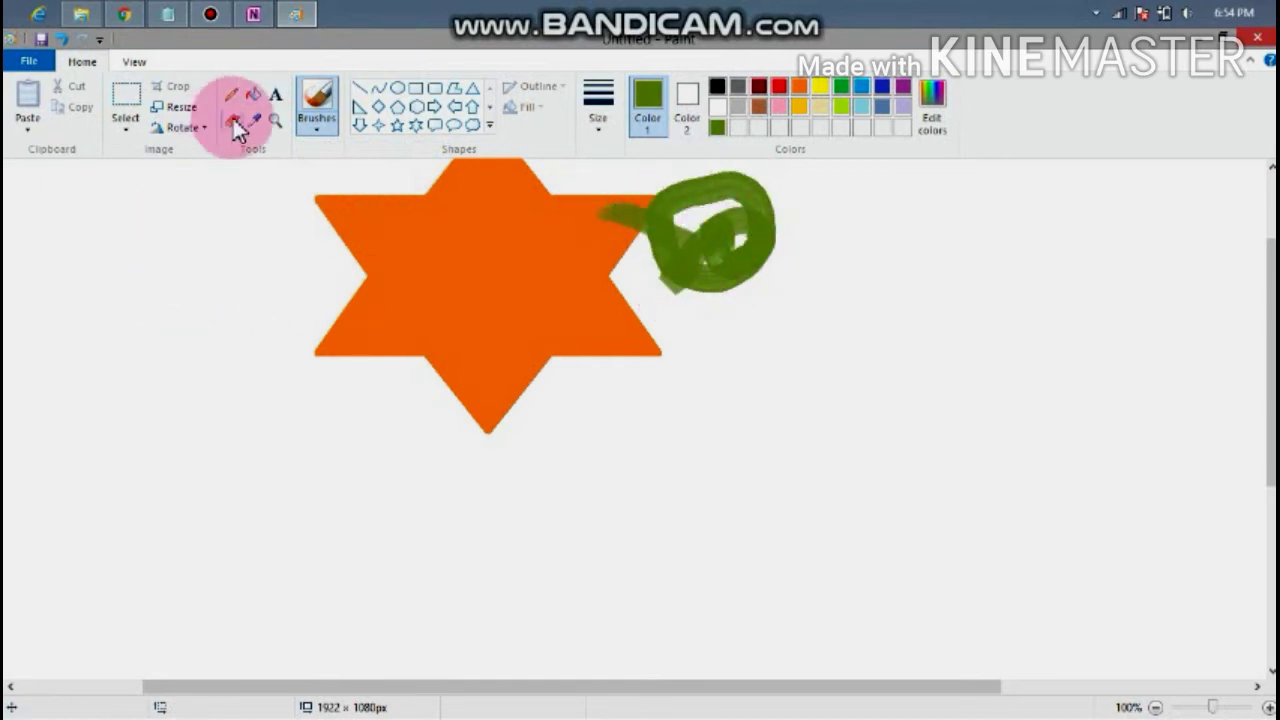
{"action": "left_click", "coordinate": [599, 110]}
{"action": "left_click", "coordinate": [643, 272]}
{"action": "mouse_move", "coordinate": [708, 228]}
{"action": "left_mouse_down"}
{"action": "mouse_move", "coordinate": [718, 242]}
{"action": "mouse_move", "coordinate": [700, 268]}
{"action": "mouse_move", "coordinate": [685, 229]}
{"action": "left_mouse_up"}
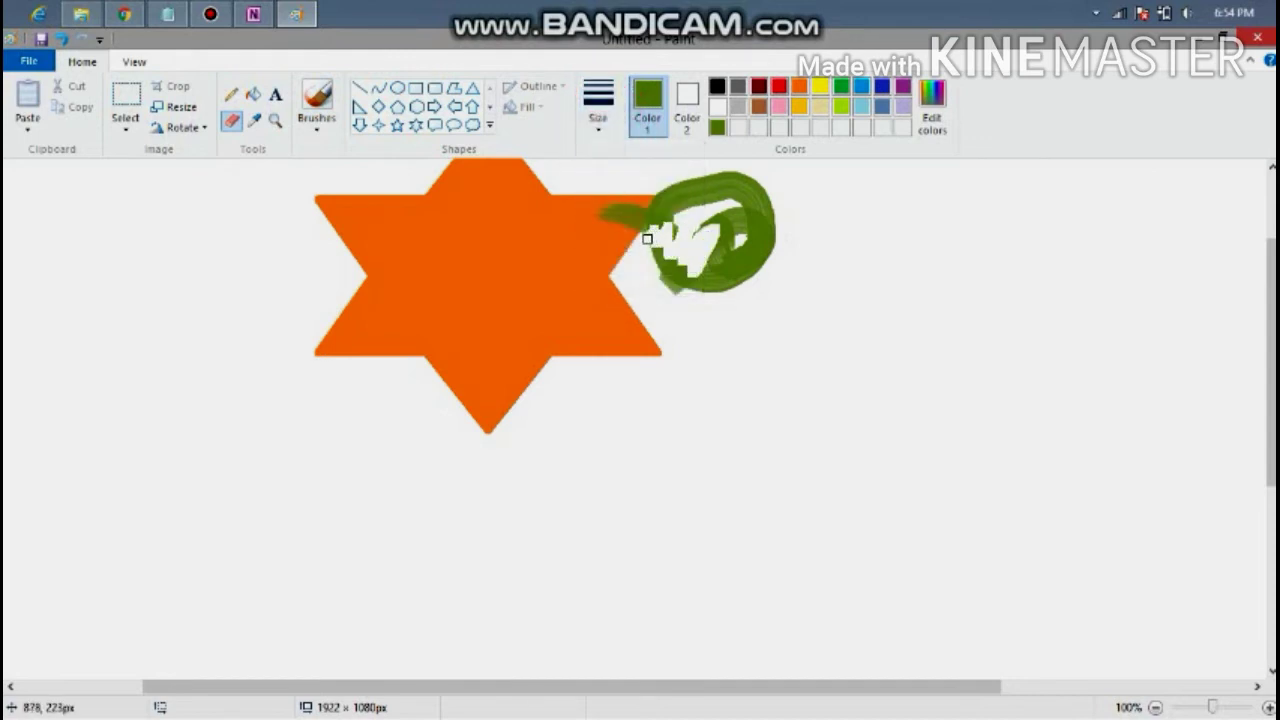
{"action": "mouse_move", "coordinate": [662, 205]}
{"action": "left_mouse_down"}
{"action": "mouse_move", "coordinate": [668, 133]}
{"action": "mouse_move", "coordinate": [681, 250]}
{"action": "left_mouse_up"}
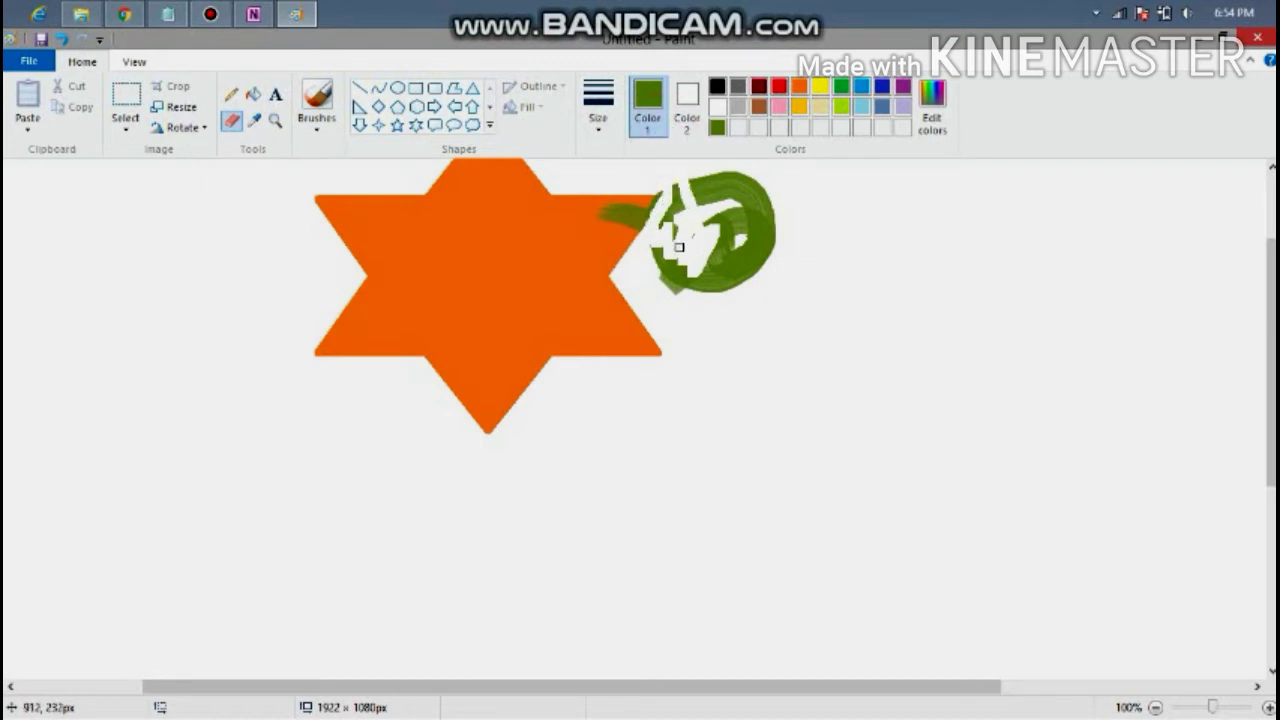
{"action": "mouse_move", "coordinate": [620, 219]}
{"action": "left_mouse_down"}
{"action": "mouse_move", "coordinate": [664, 192]}
{"action": "mouse_move", "coordinate": [619, 210]}
{"action": "mouse_move", "coordinate": [625, 254]}
{"action": "mouse_move", "coordinate": [606, 197]}
{"action": "mouse_move", "coordinate": [625, 203]}
{"action": "mouse_move", "coordinate": [605, 197]}
{"action": "mouse_move", "coordinate": [646, 197]}
{"action": "mouse_move", "coordinate": [638, 217]}
{"action": "mouse_move", "coordinate": [814, 183]}
{"action": "mouse_move", "coordinate": [720, 239]}
{"action": "mouse_move", "coordinate": [741, 228]}
{"action": "mouse_move", "coordinate": [729, 178]}
{"action": "mouse_move", "coordinate": [753, 169]}
{"action": "mouse_move", "coordinate": [688, 205]}
{"action": "left_mouse_up"}
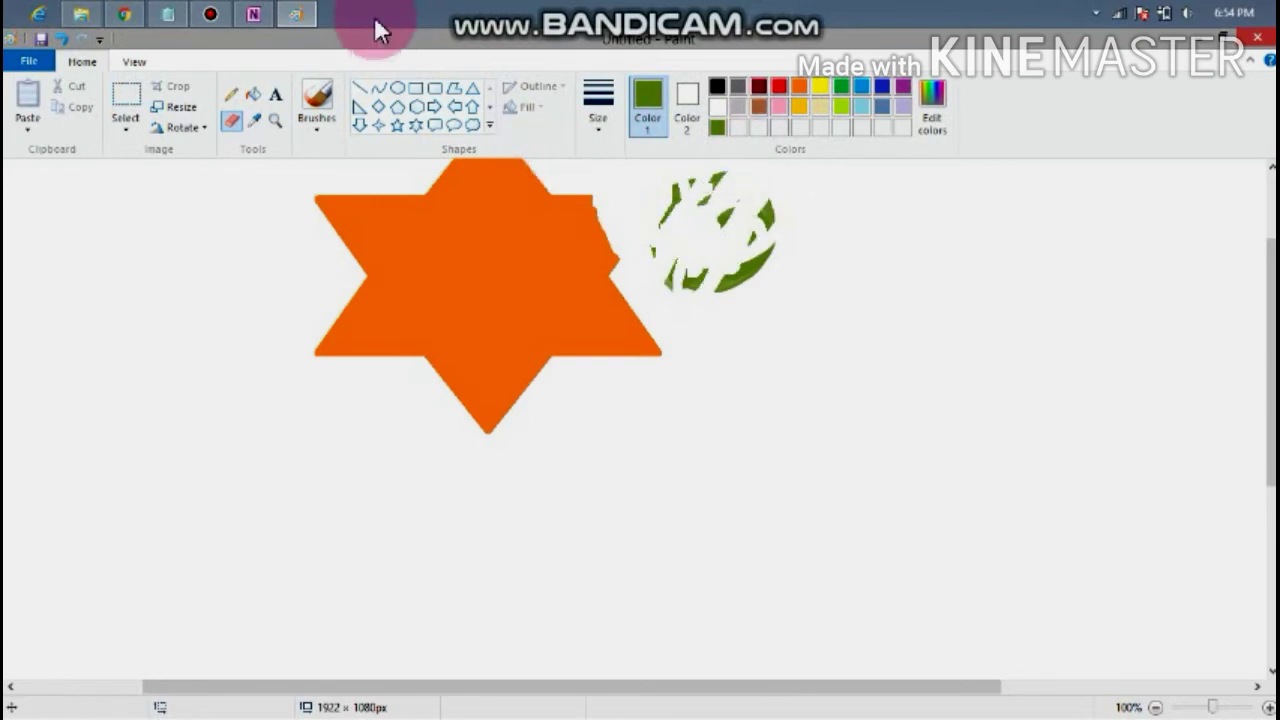
Minimize Paint and scroll OneNote to the Eraser Tool steps at the end of page 51.
{"action": "left_click", "coordinate": [283, 14]}
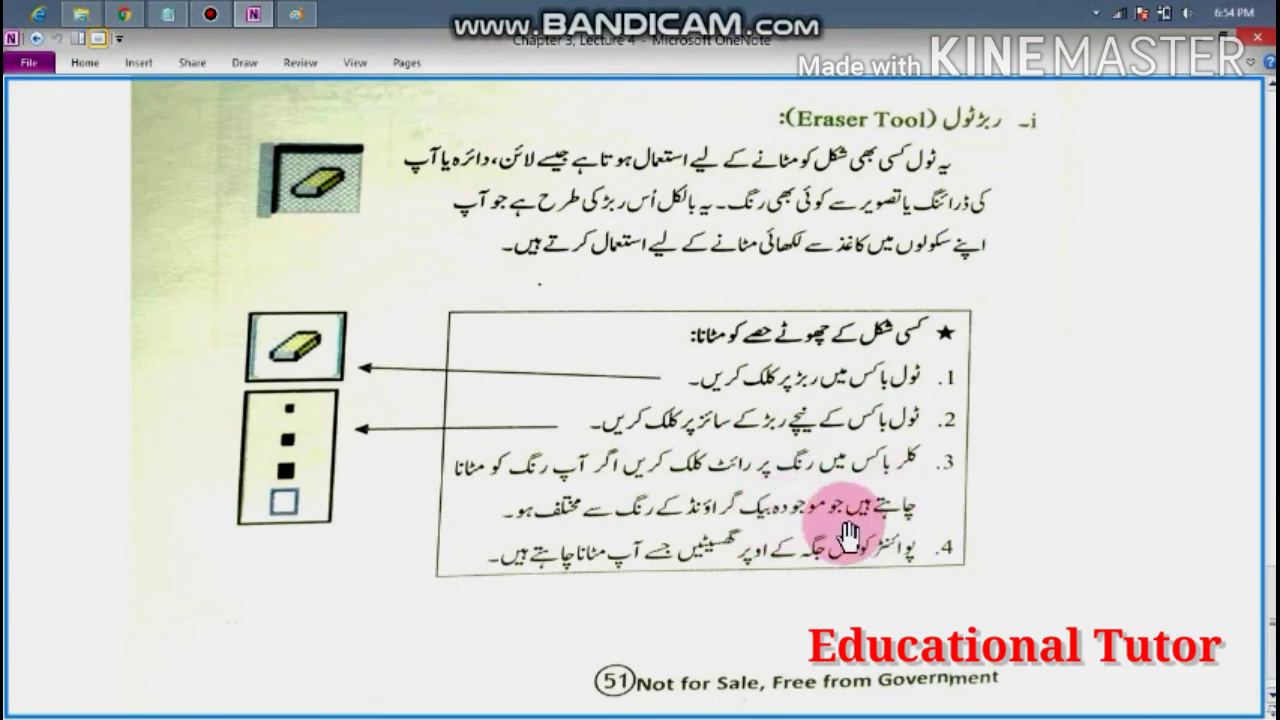
{"action": "scroll", "coordinate": [760, 420], "scroll_direction": "down", "scroll_amount": 3}
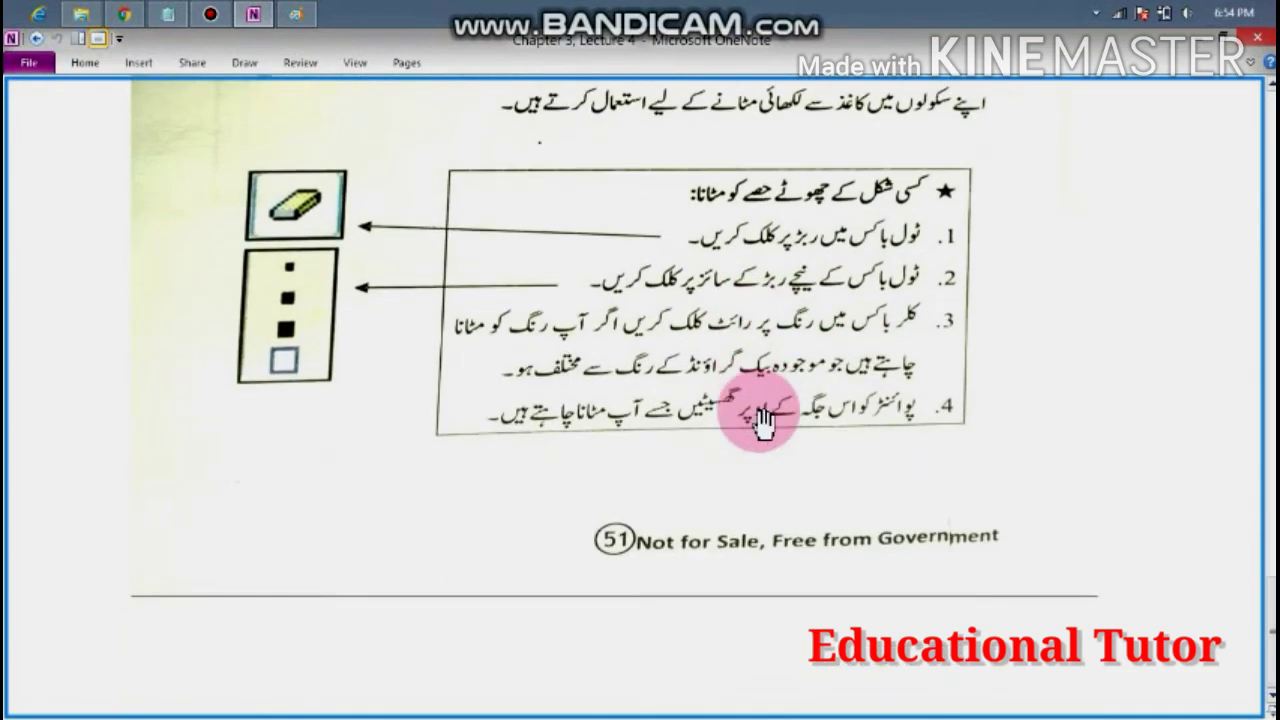
Bring Paint back to the front and set brown as Color 1.
{"action": "left_click", "coordinate": [296, 14]}
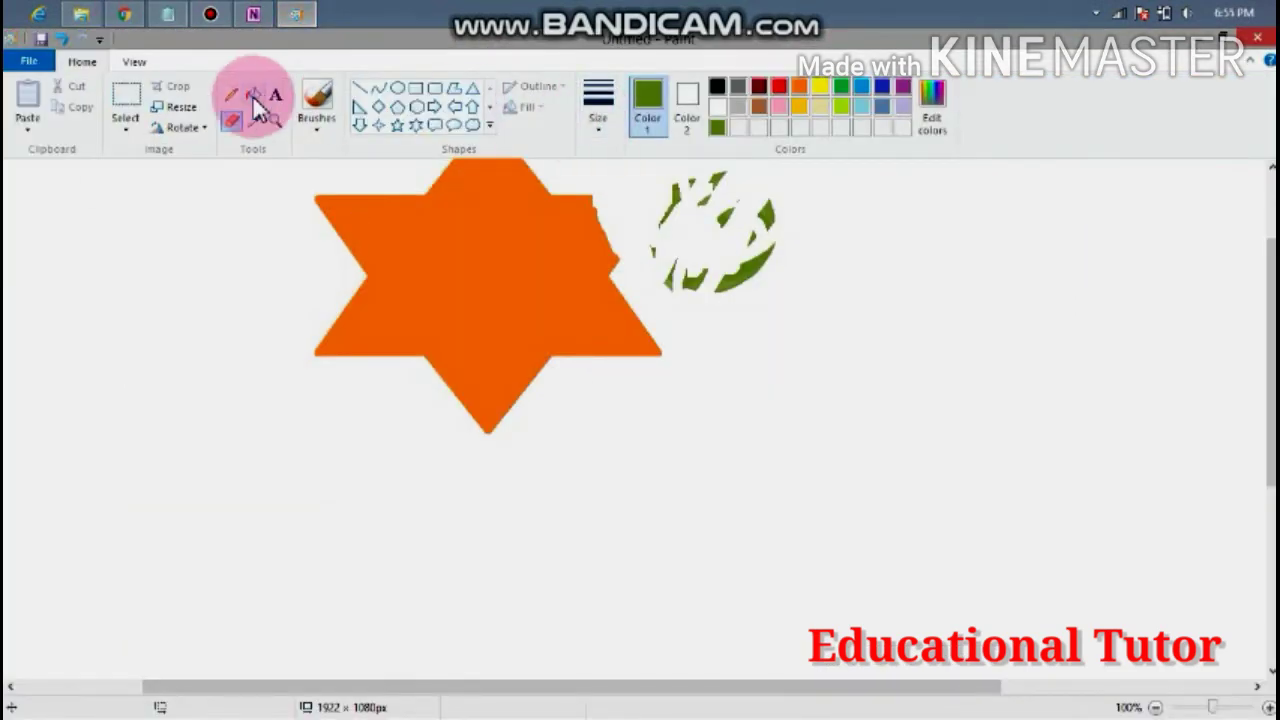
{"action": "left_click", "coordinate": [757, 107]}
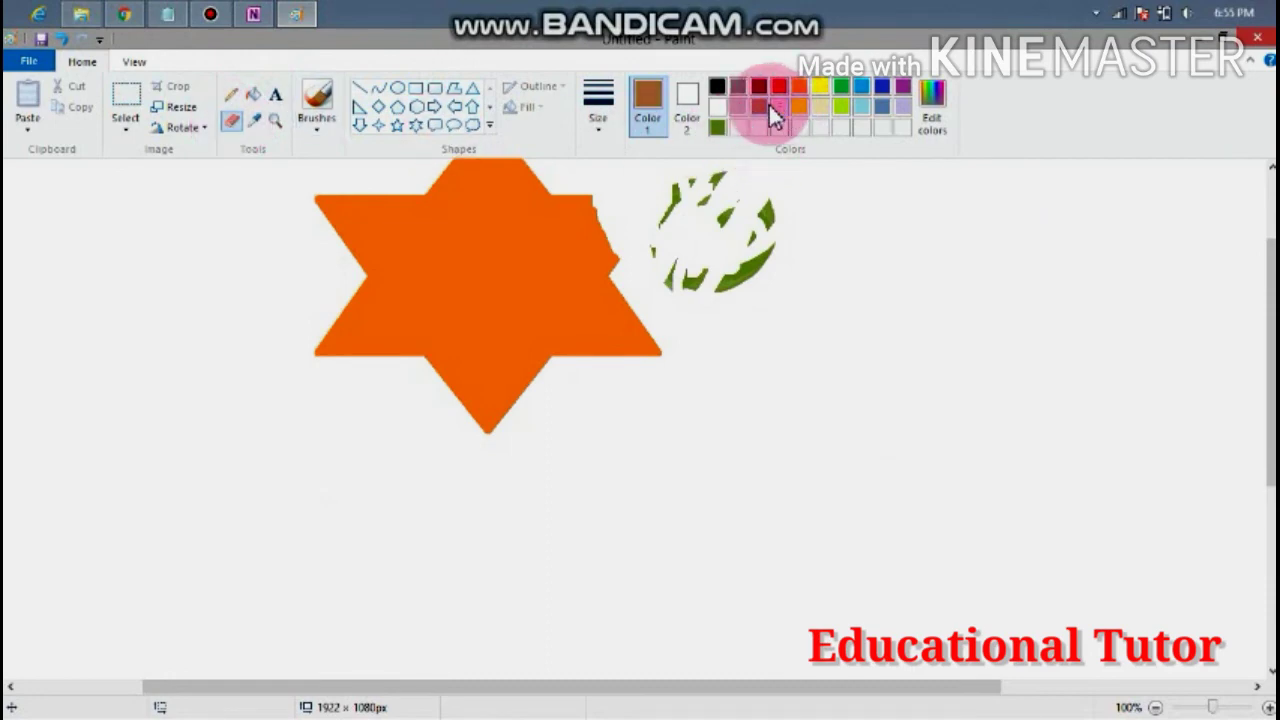